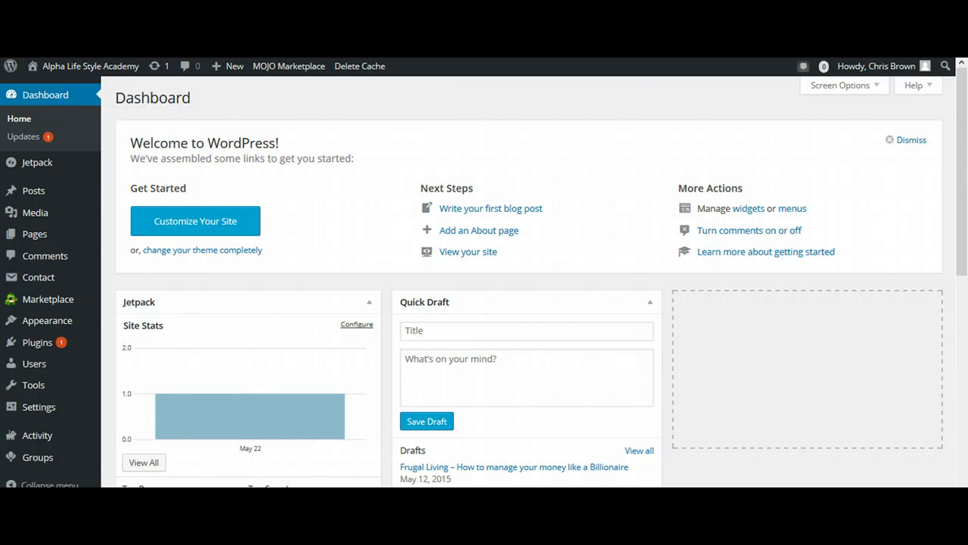
Open the All Posts list from the Posts menu in the admin sidebar
mouse_move(37, 190)
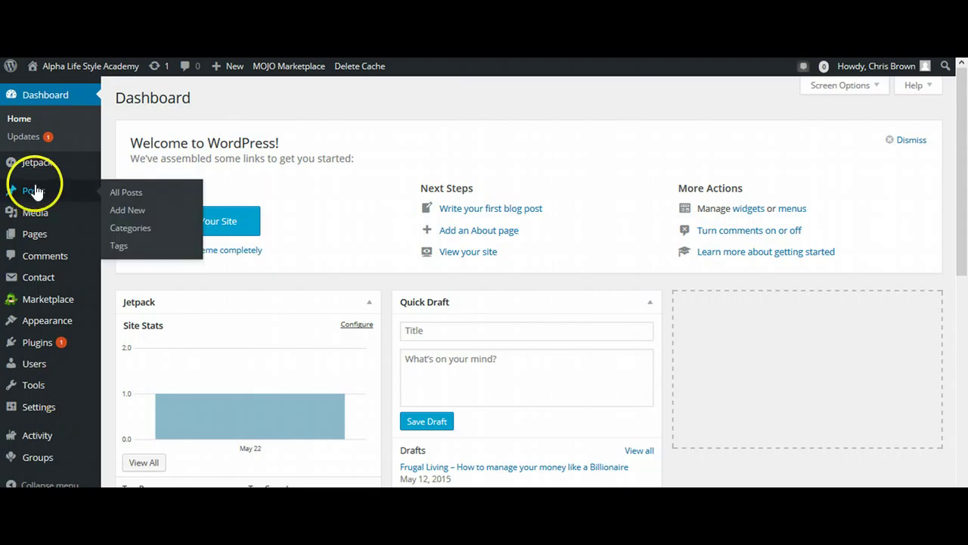
click(128, 193)
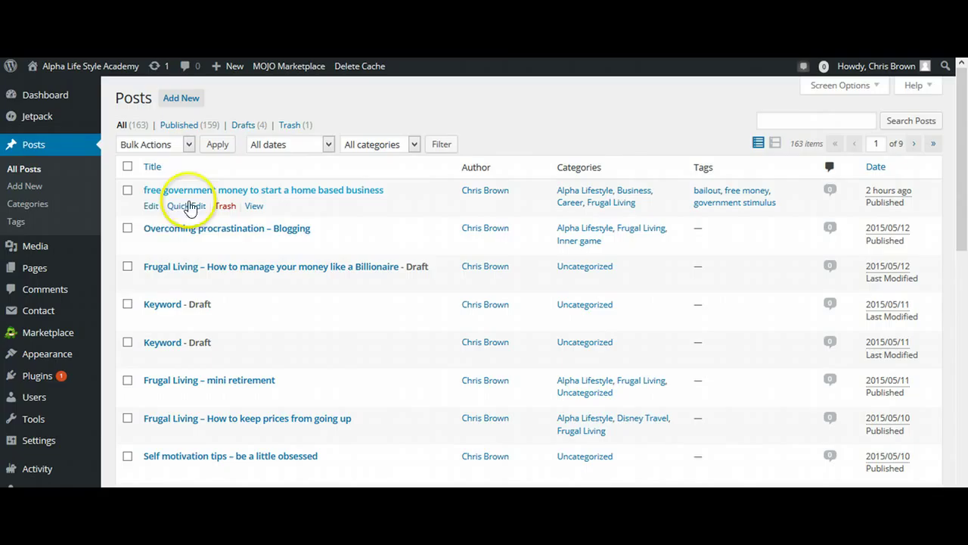
Open the 'free government money' post for editing and bring up its View post link options
click(151, 212)
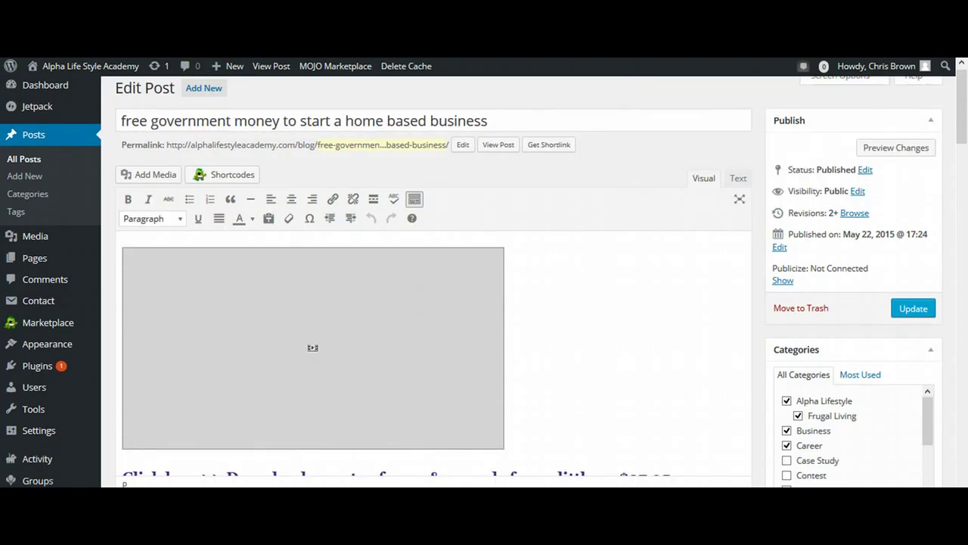
right_click(201, 128)
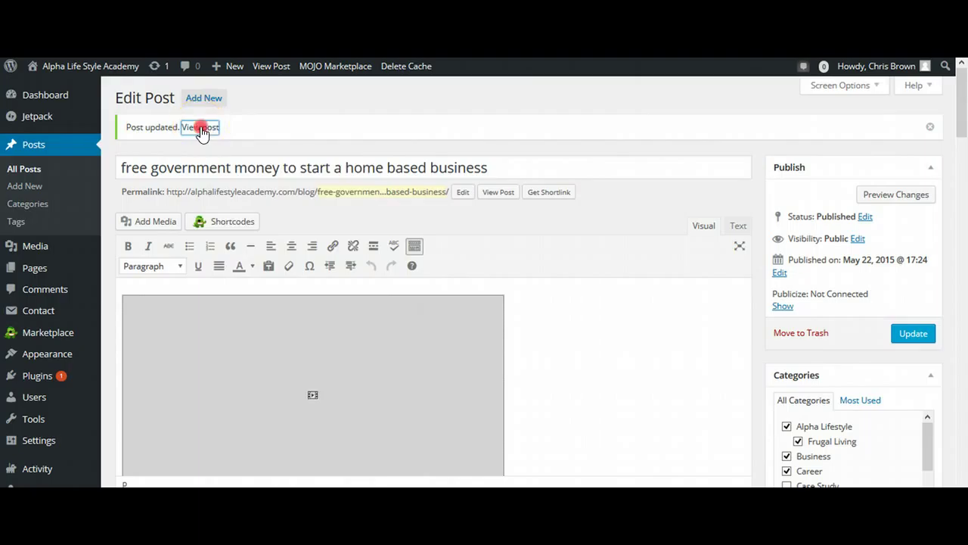
Open the live post in a new tab and scroll down to the closing $27.95 tax-forms link
click(213, 138)
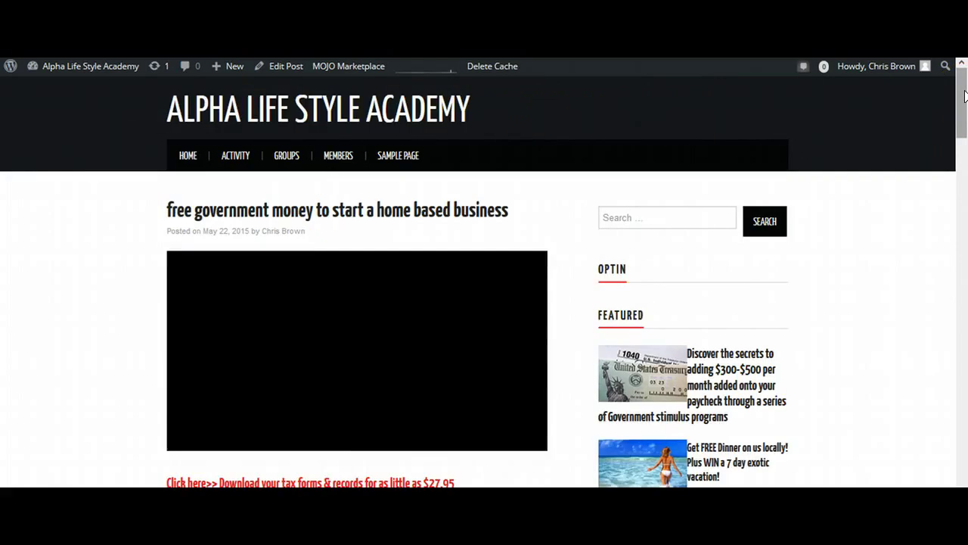
drag(964, 94, 966, 254)
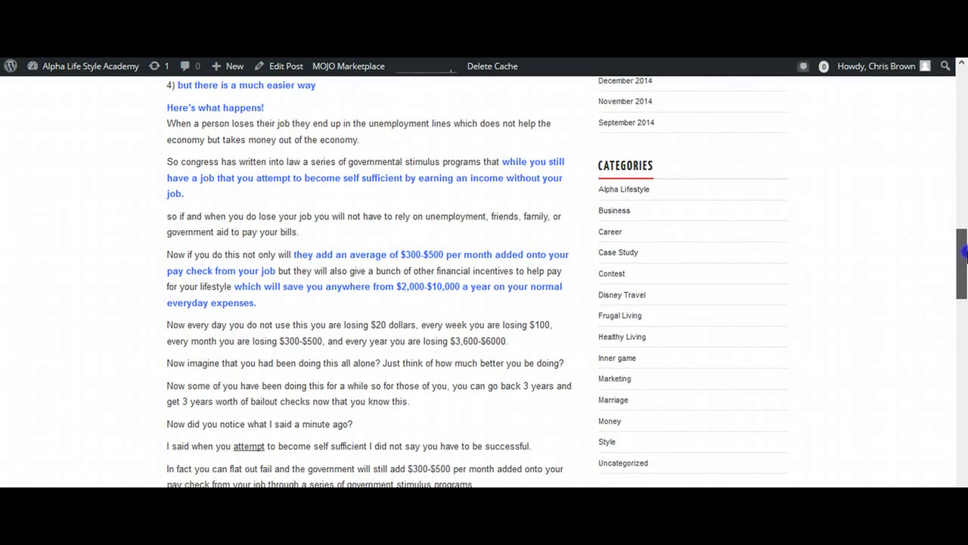
drag(965, 256, 965, 327)
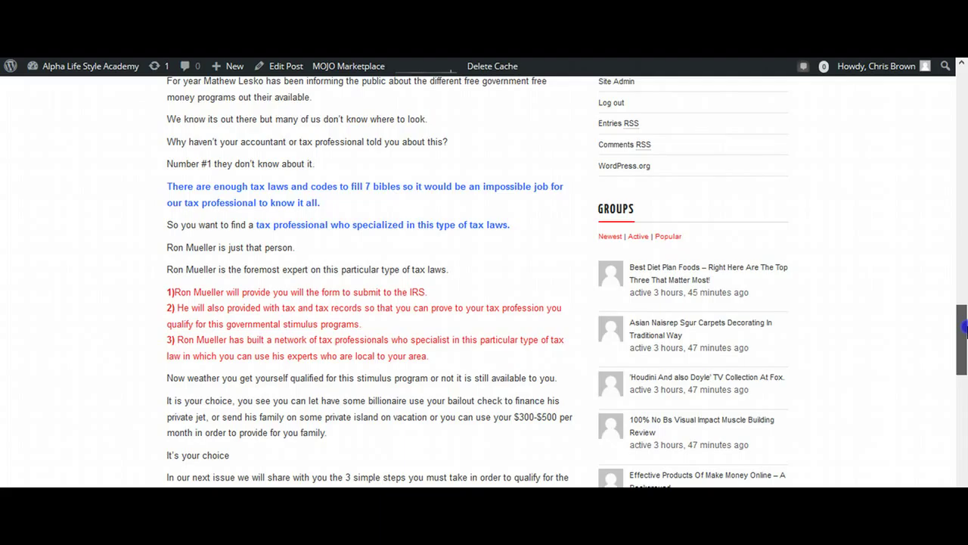
drag(965, 327, 966, 339)
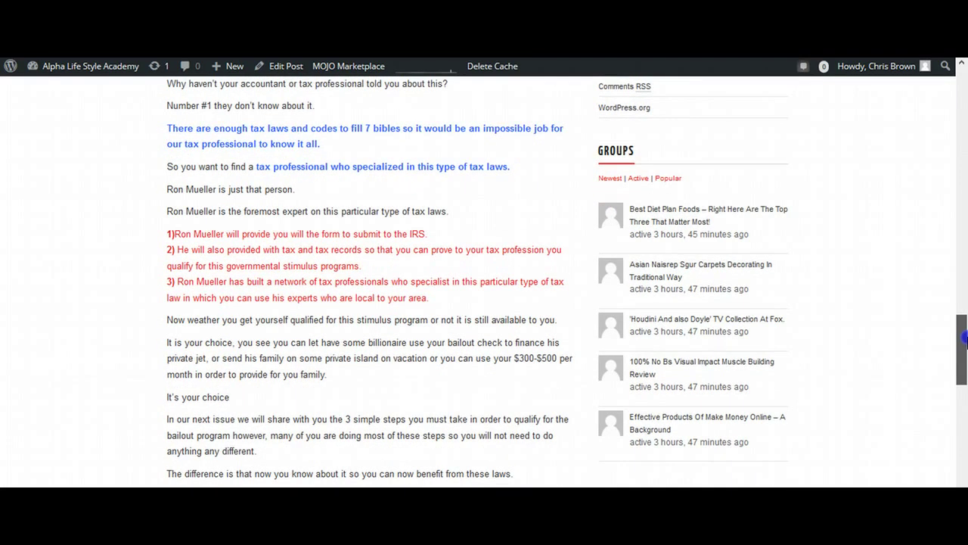
drag(966, 341, 966, 372)
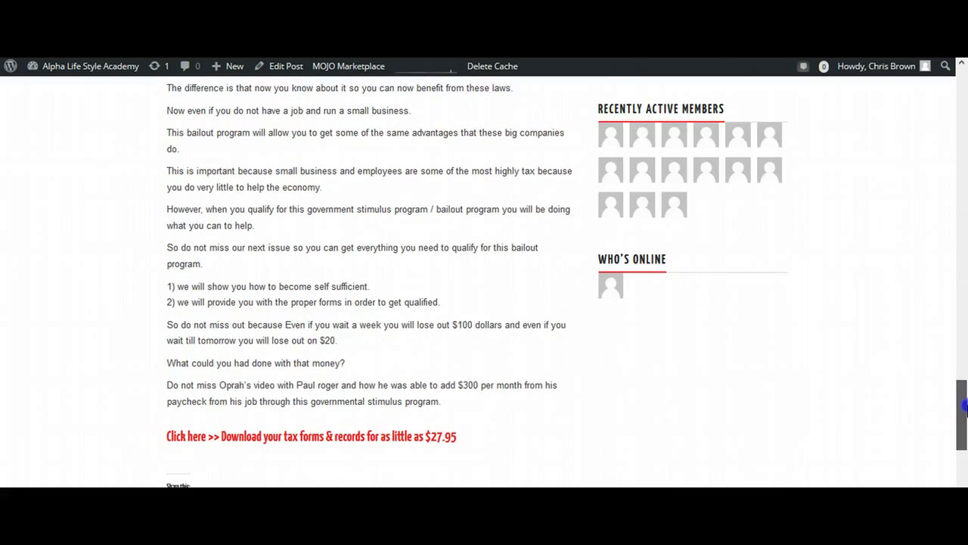
Scroll back up through the live post's opening paragraphs, then switch to the Google tab
scroll(965, 407, down, 1)
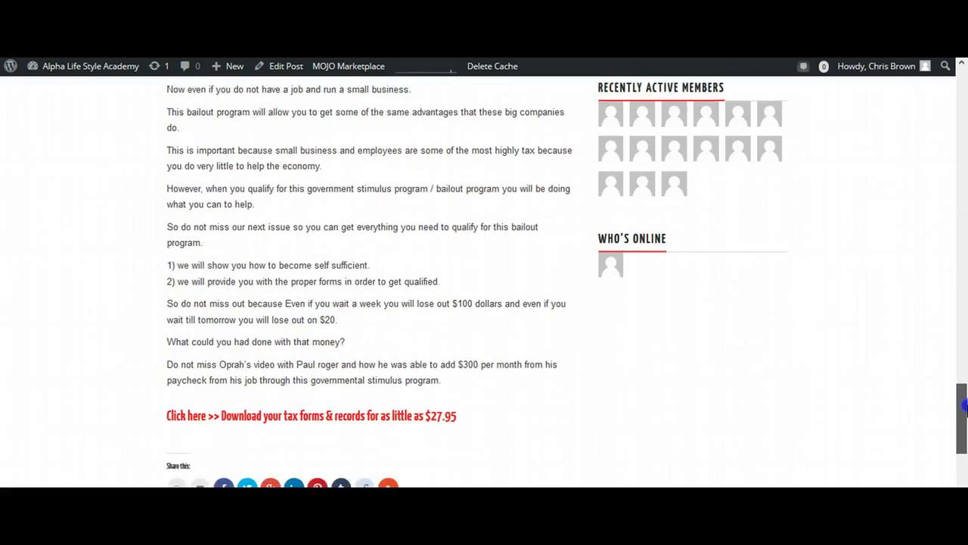
drag(964, 407, 964, 157)
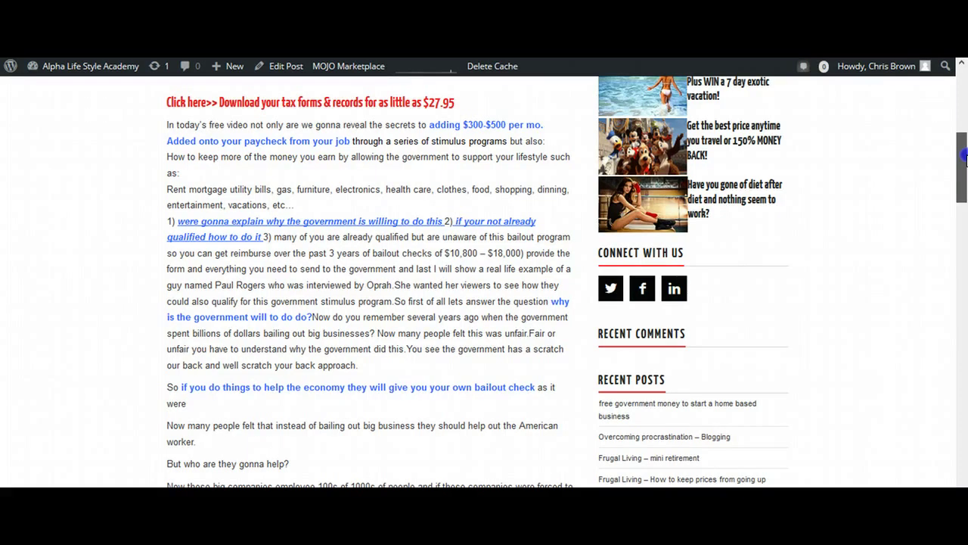
scroll(966, 157, down, 7)
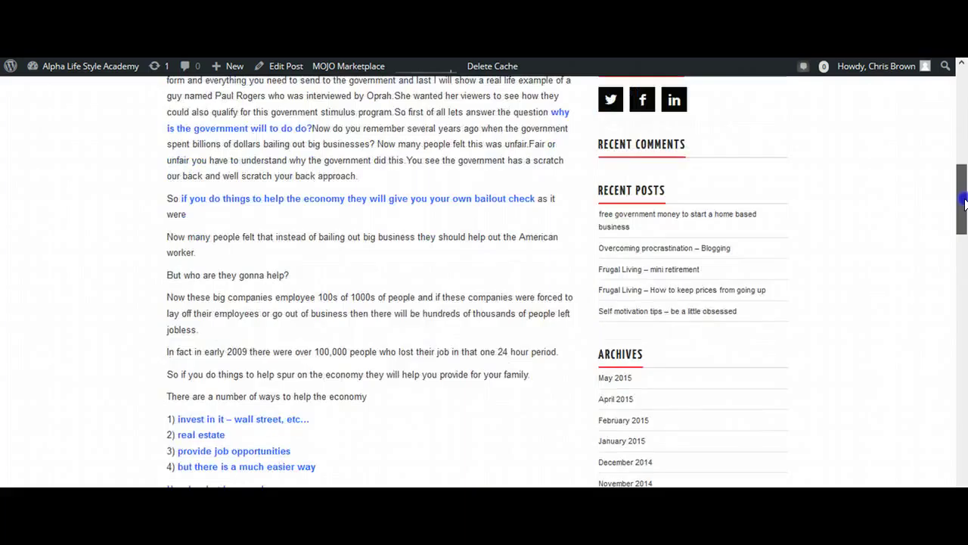
click(965, 158)
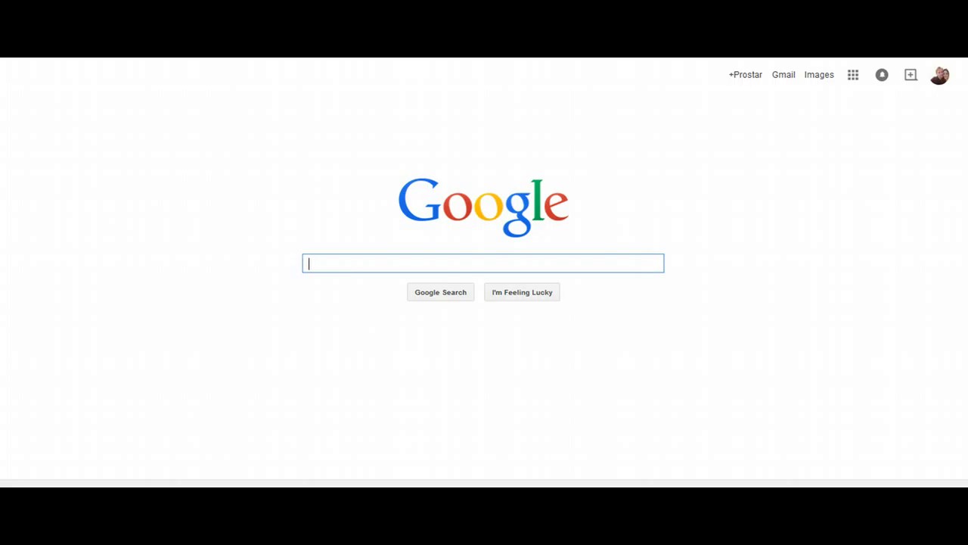
Search Google for 'irs refund check' and show the image results
text(irs )
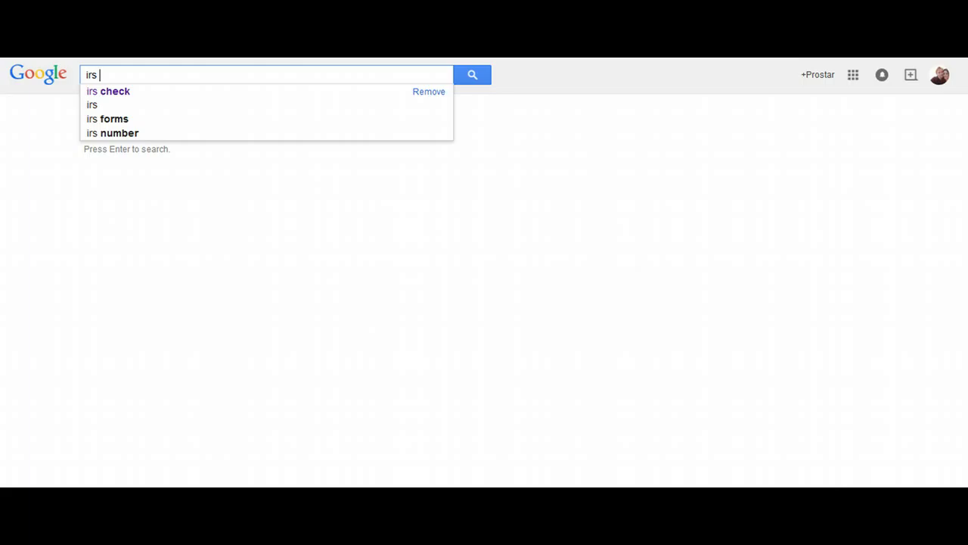
text(refund)
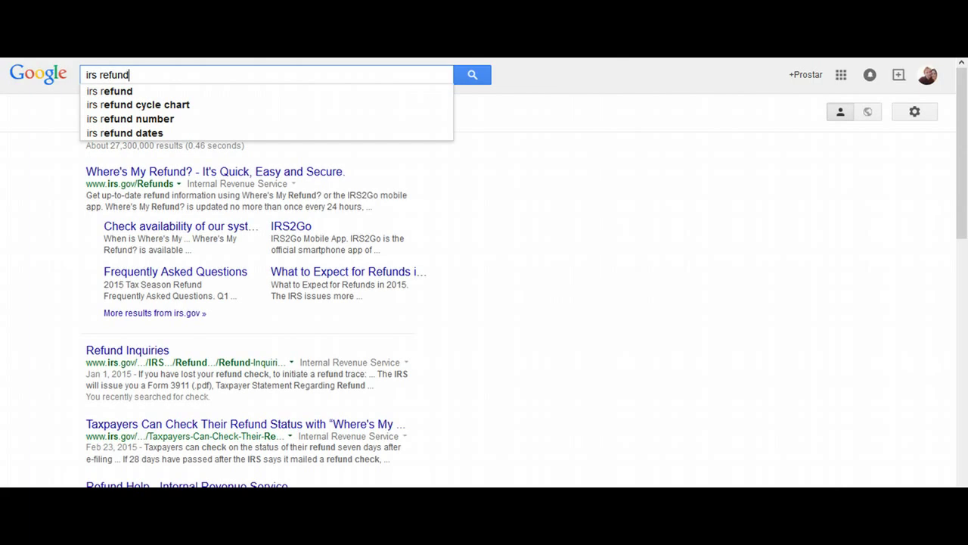
text( check)
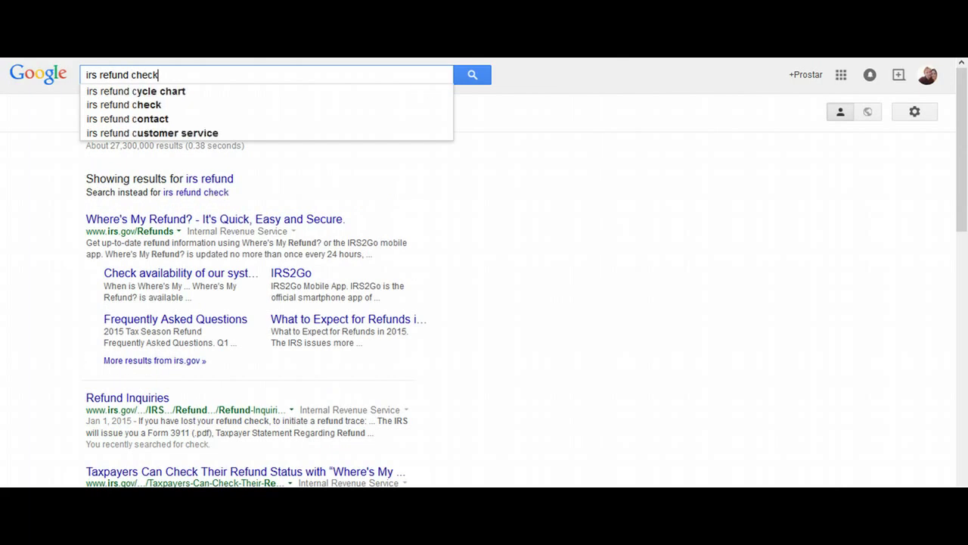
key(Return)
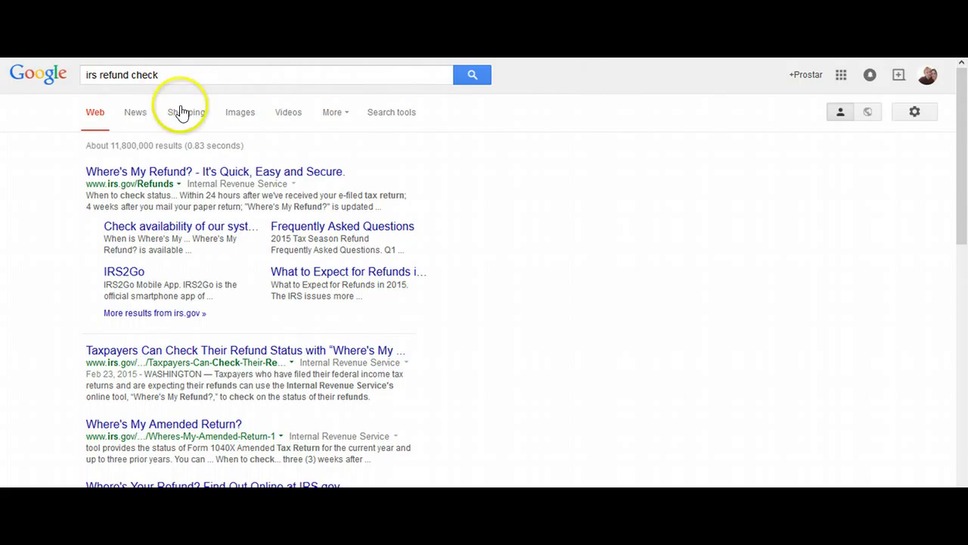
click(247, 116)
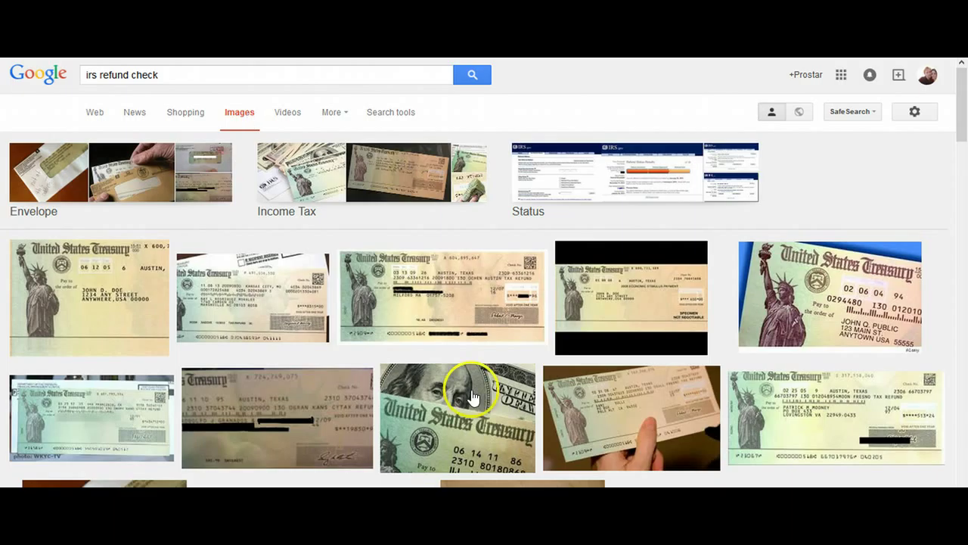
Preview the hand-held Treasury check image, then begin saving it and close the save window
click(455, 370)
click(638, 401)
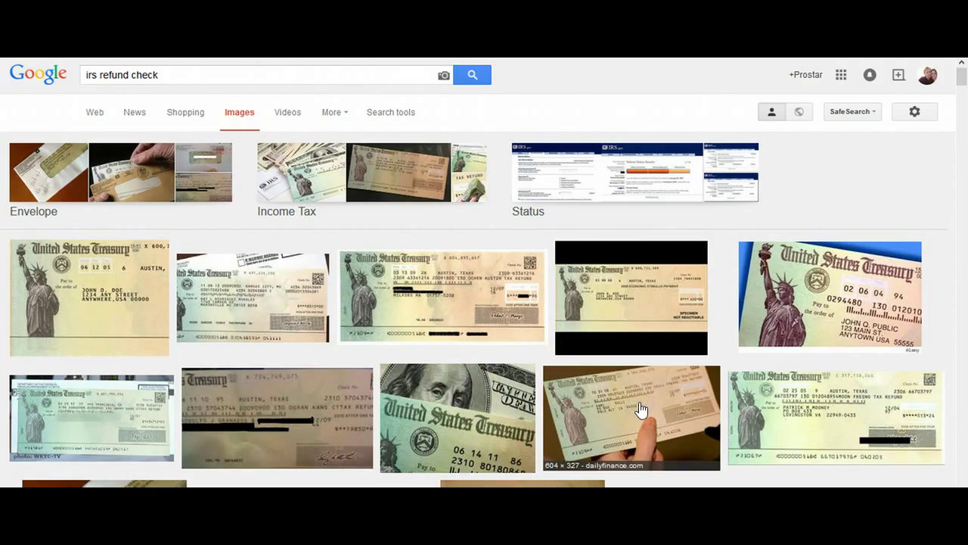
click(639, 409)
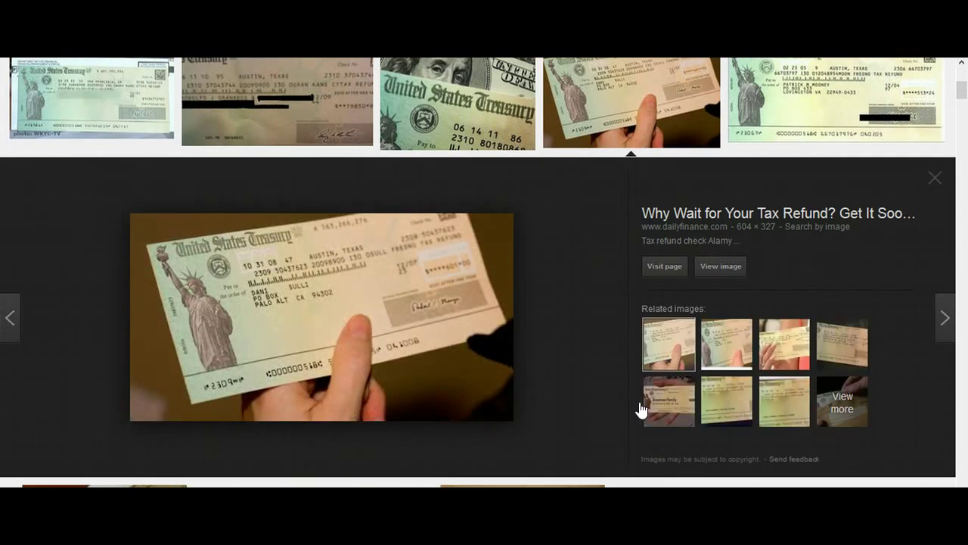
right_click(469, 324)
click(517, 227)
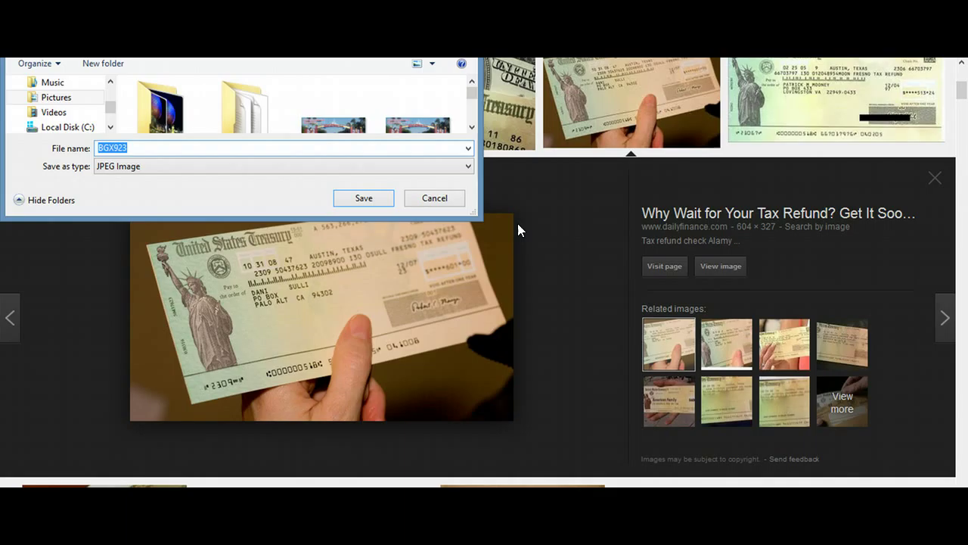
click(431, 199)
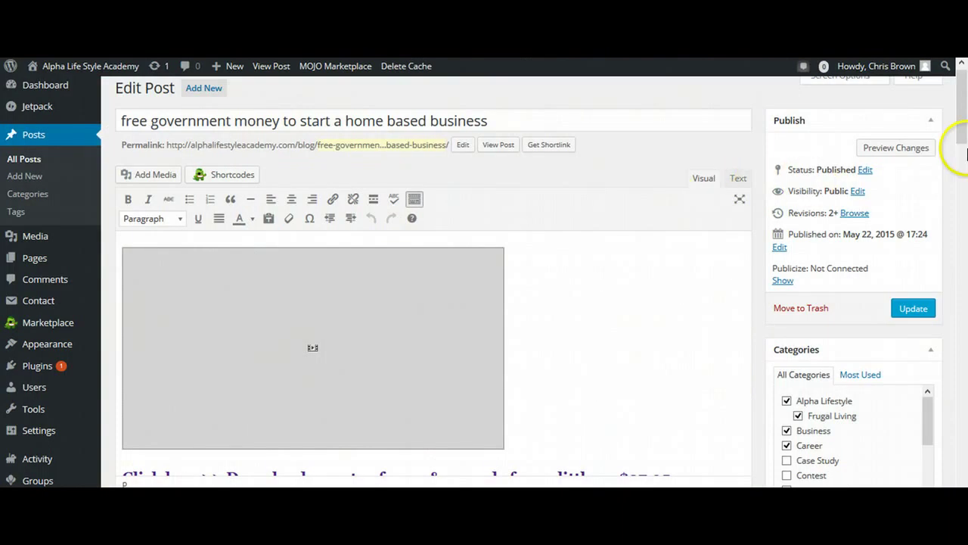
drag(962, 114, 965, 204)
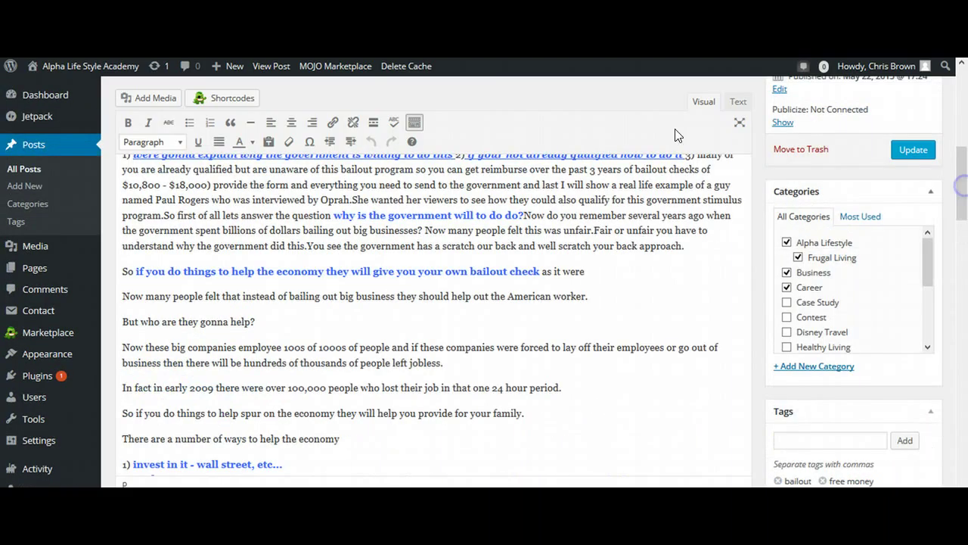
scroll(677, 135, up, 2)
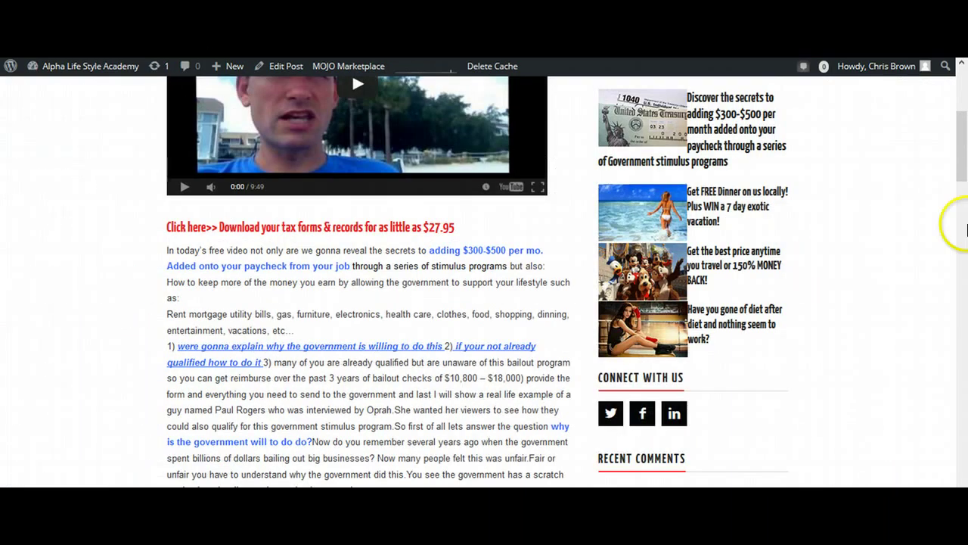
drag(951, 141, 963, 171)
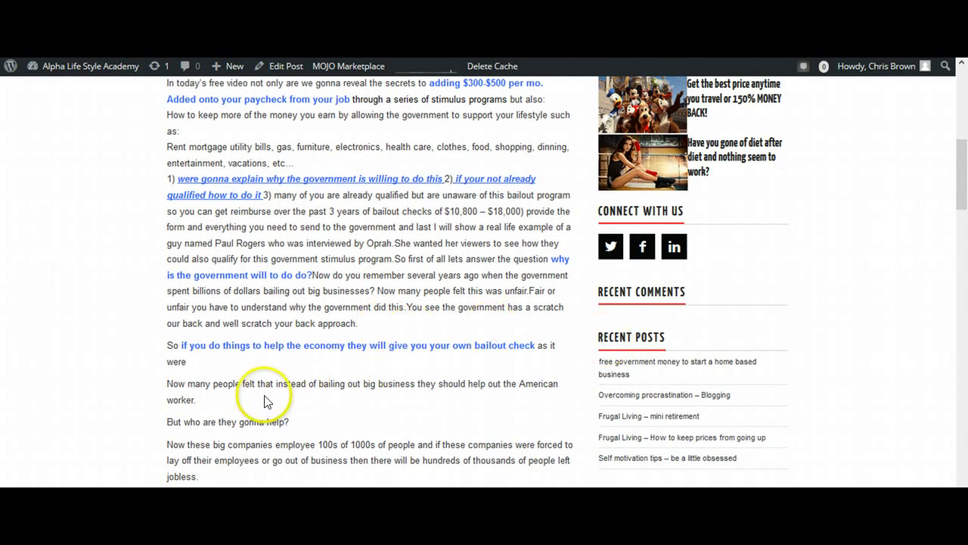
click(229, 403)
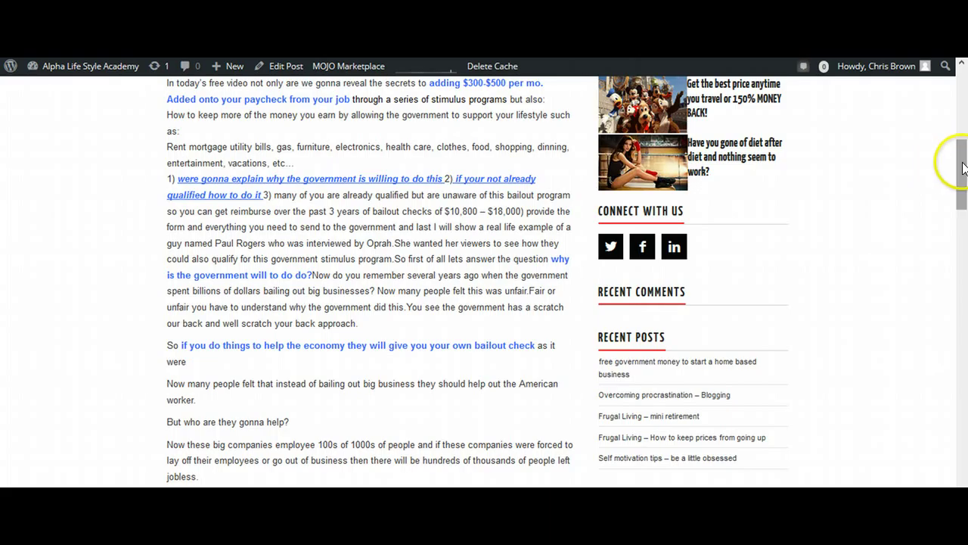
drag(963, 162, 965, 225)
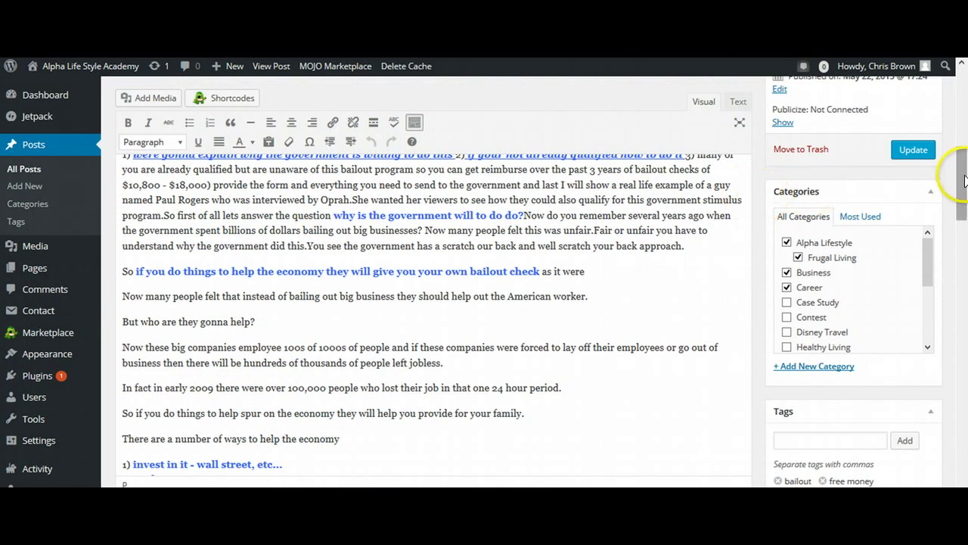
Add an empty paragraph after '4) but there is a much easier way' in the post editor
click(964, 196)
drag(965, 195, 966, 234)
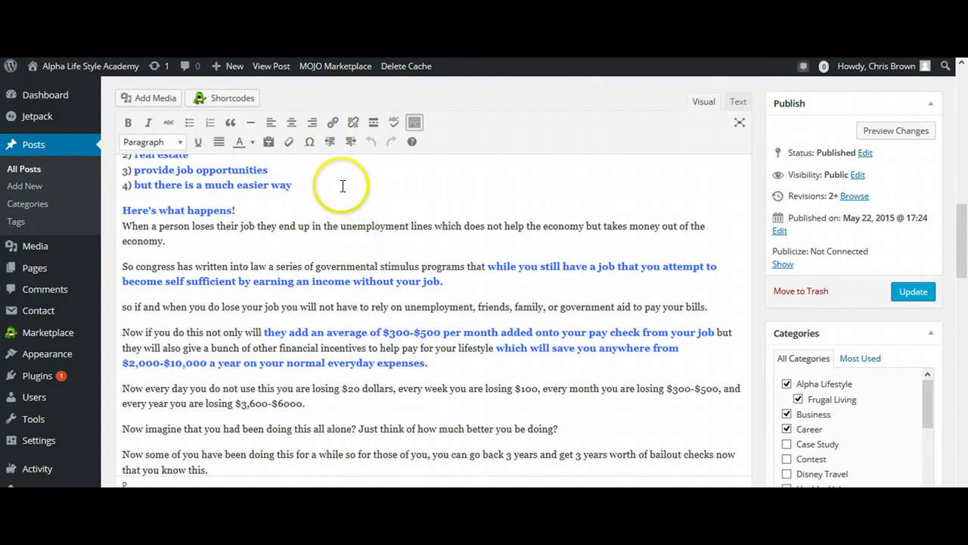
click(316, 185)
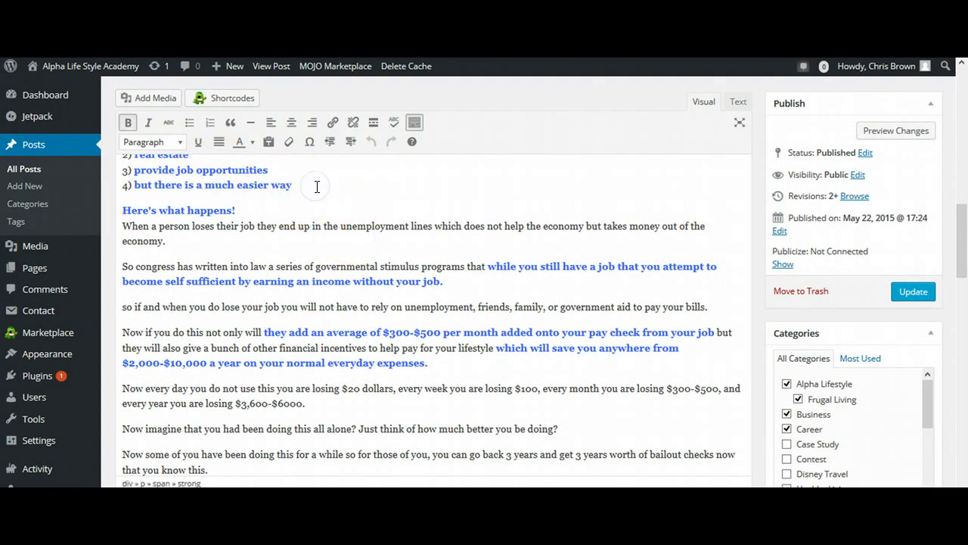
key(Return)
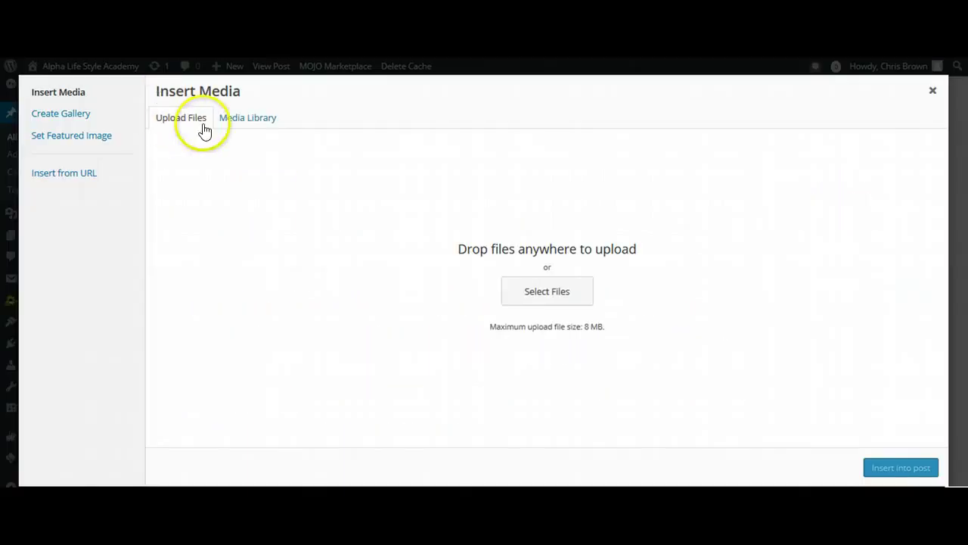
Choose FREE-Government-Money.jpg from the computer as the upload in Insert Media
click(243, 121)
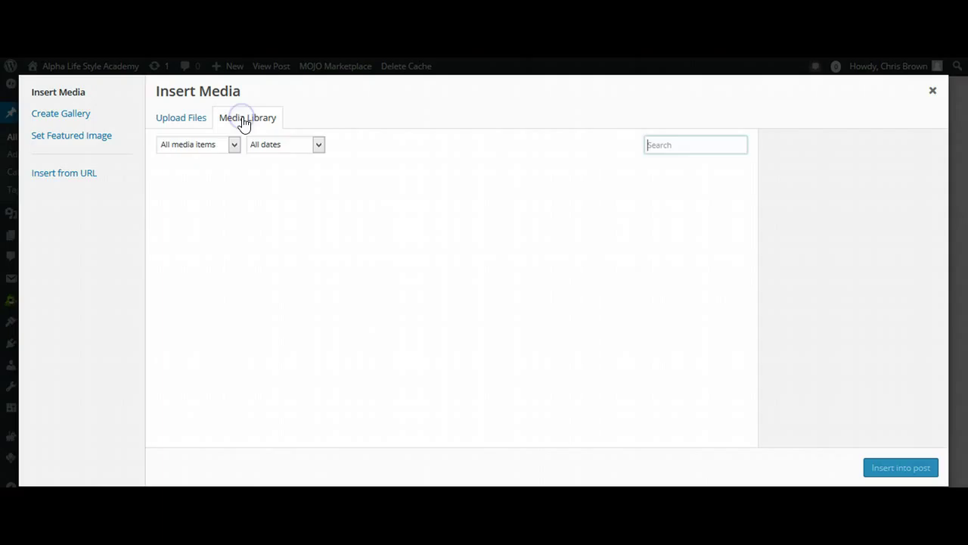
click(184, 123)
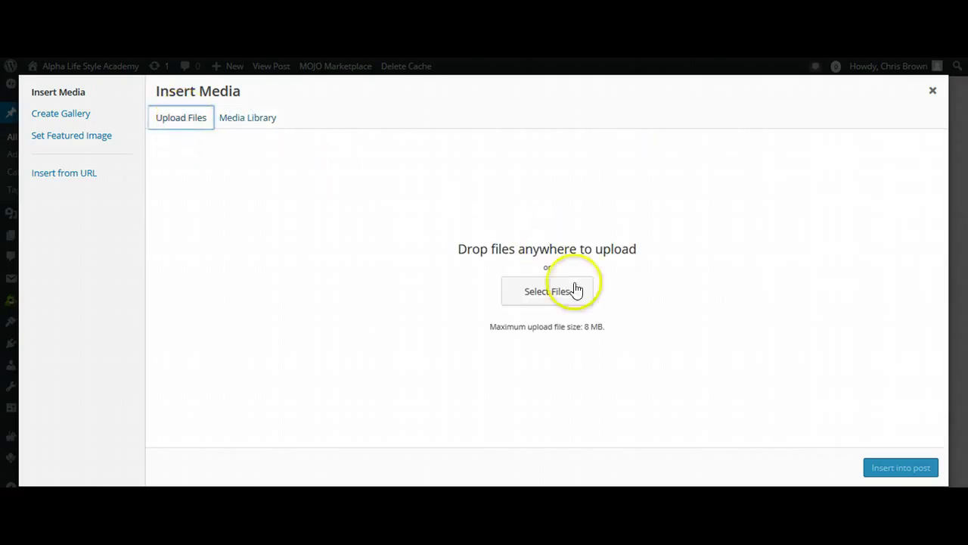
click(547, 295)
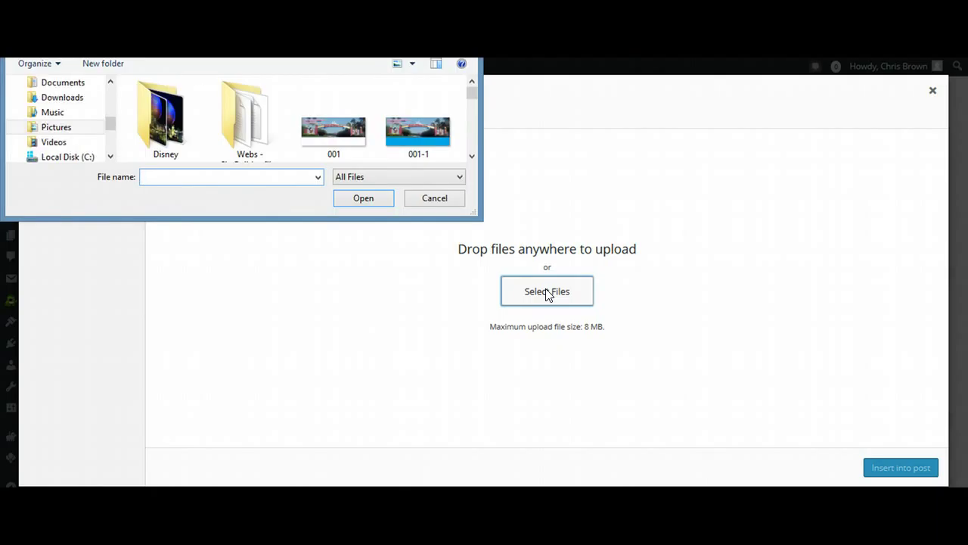
text(fre)
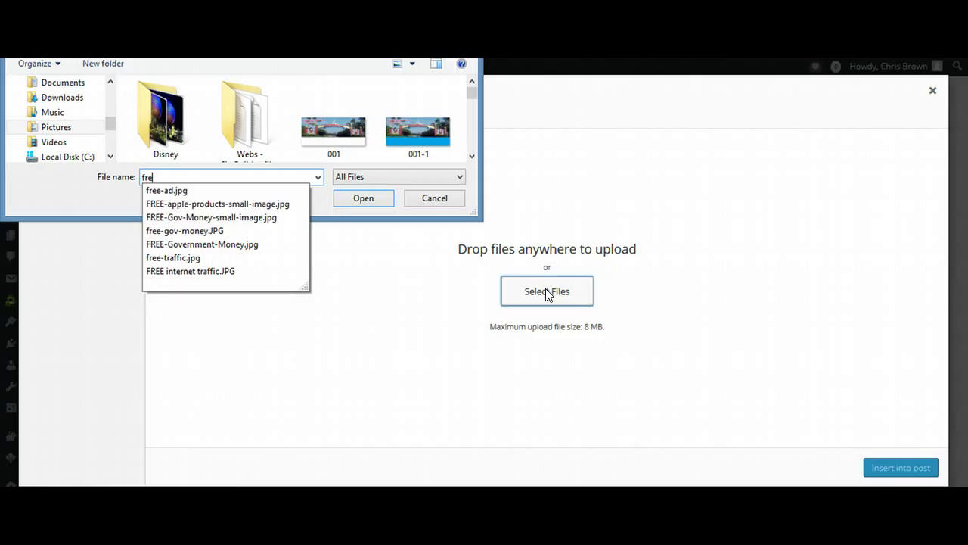
key(Down)
key(Down)
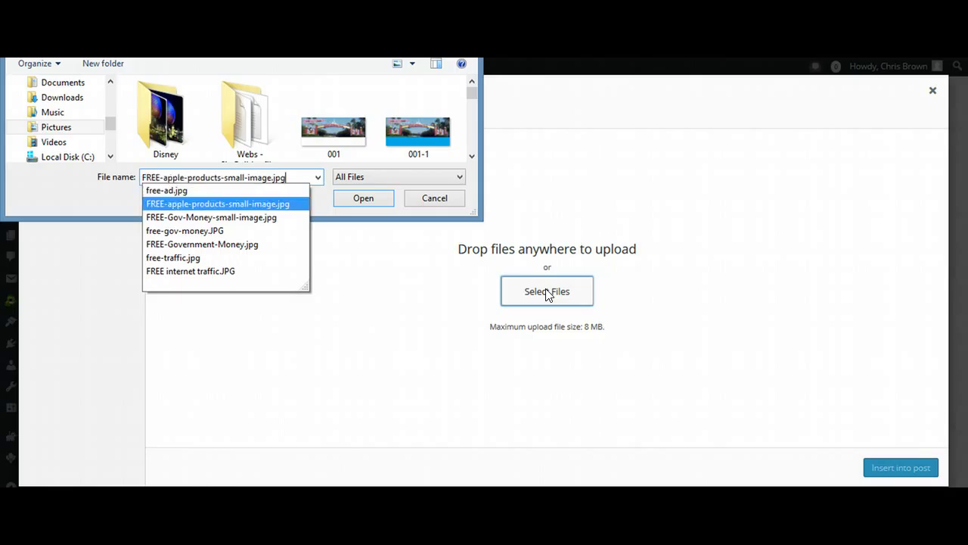
key(Down)
key(Down)
key(Down)
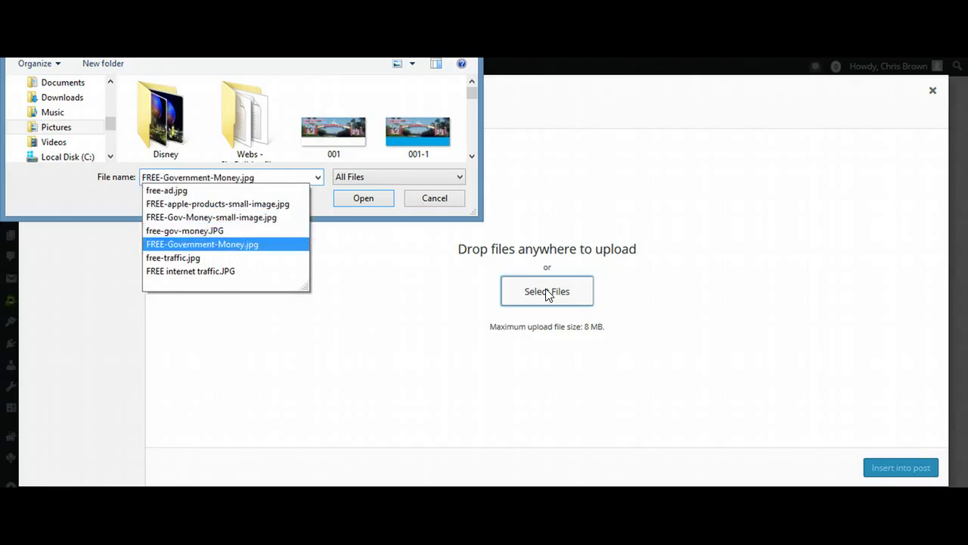
key(Return)
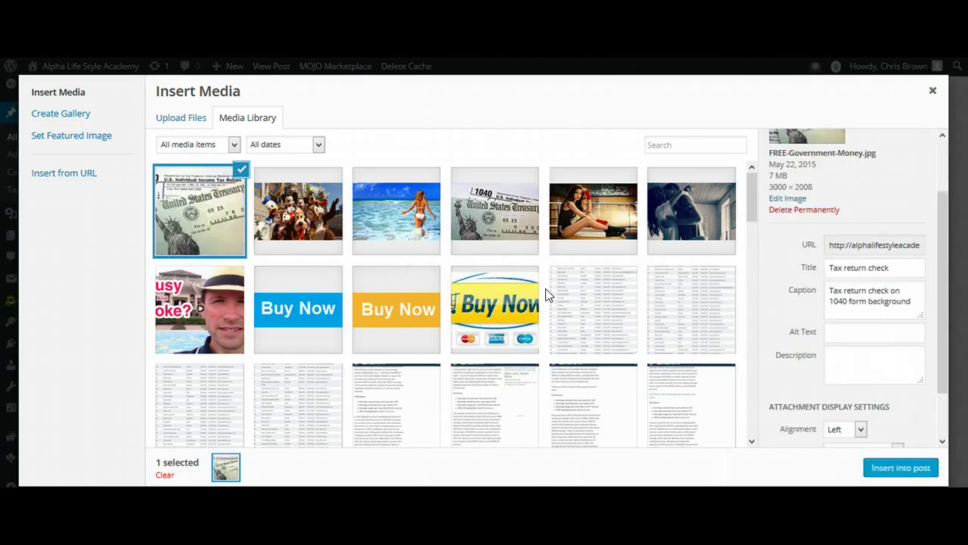
Insert the uploaded FREE-Government-Money.jpg check image with its caption into the post
click(887, 472)
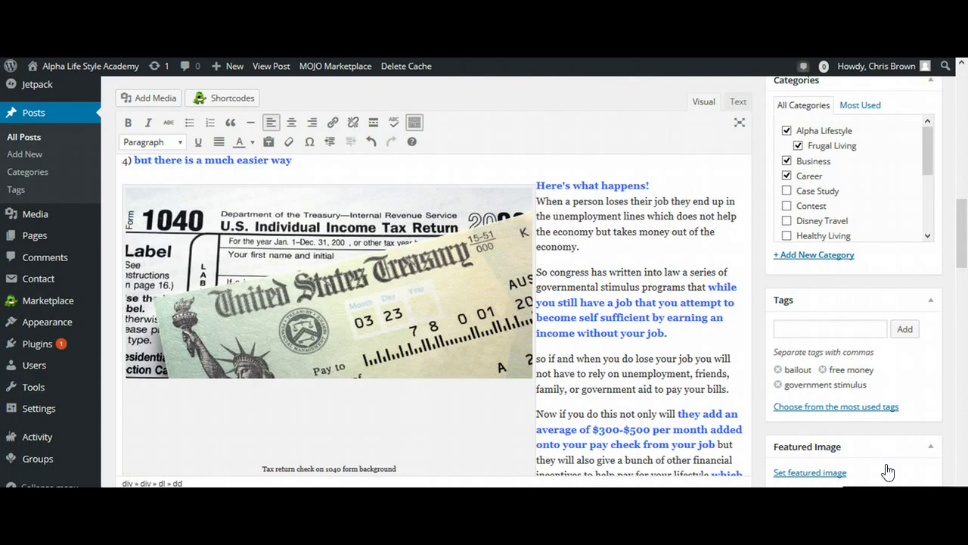
Add six line breaks before 'Here's what happens!' so it drops below the check image
click(620, 315)
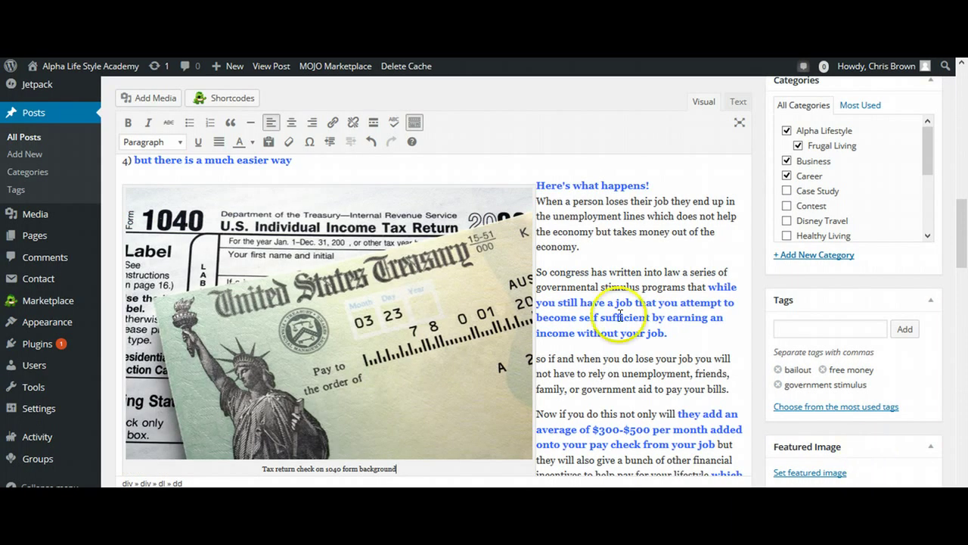
click(538, 184)
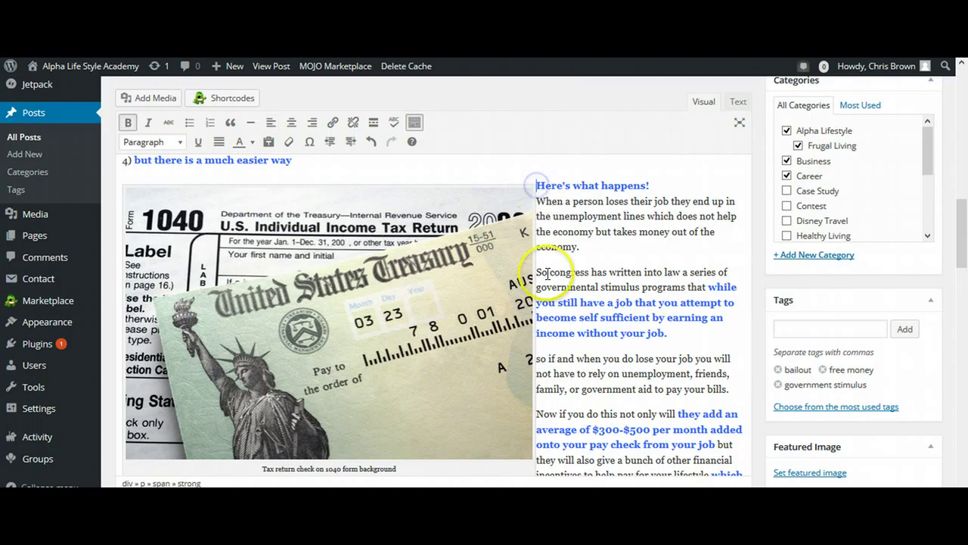
key(Return)
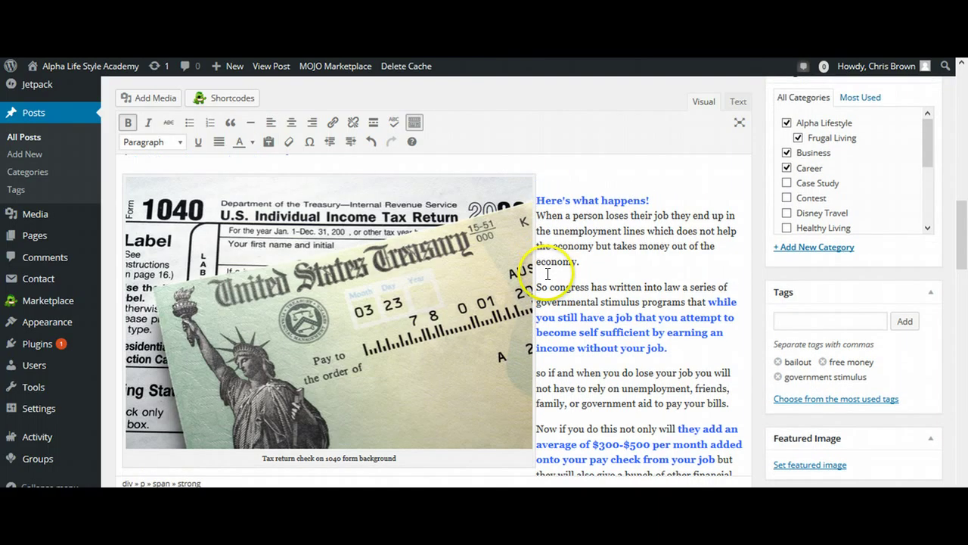
key(Return)
key(Return)
key(Return)
key(Return)
key(Return)
key(Return)
key(Return)
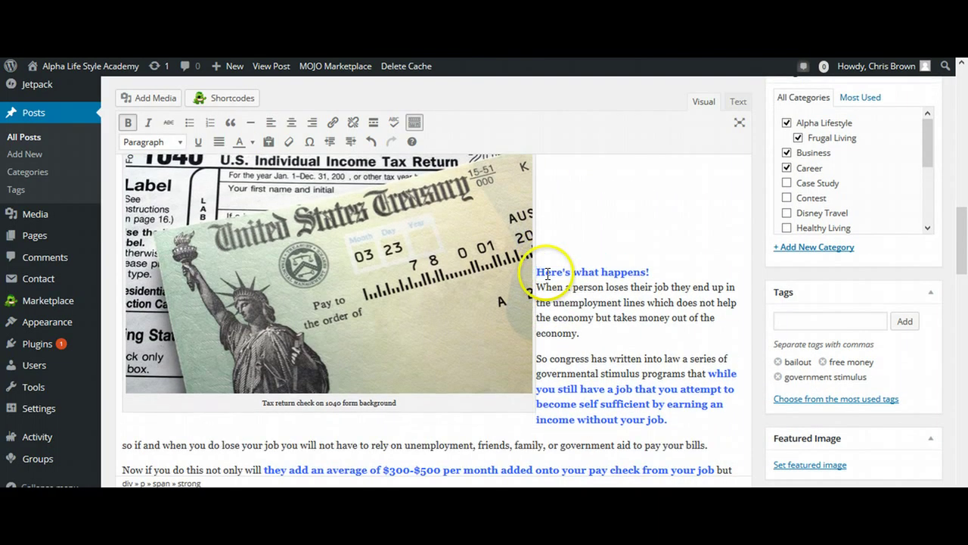
key(Return)
key(Return)
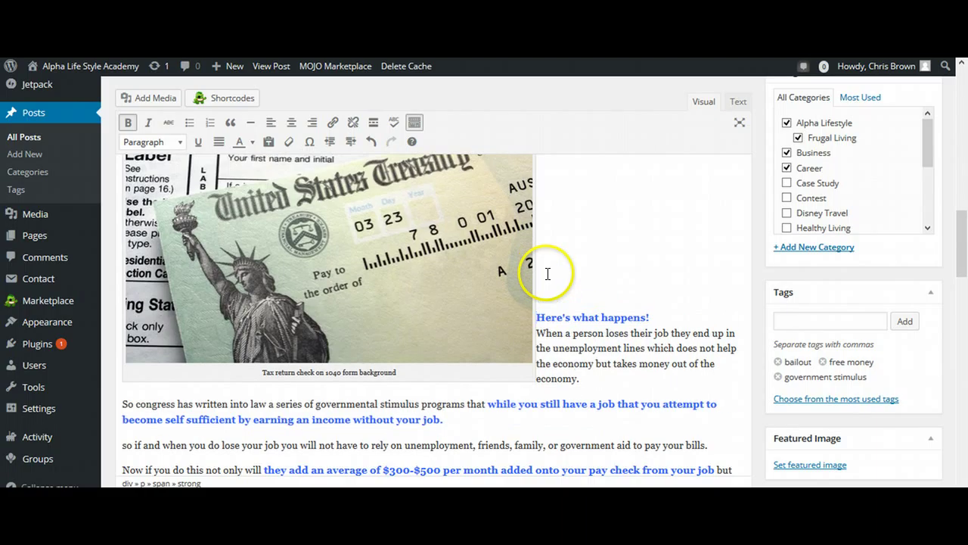
key(Return)
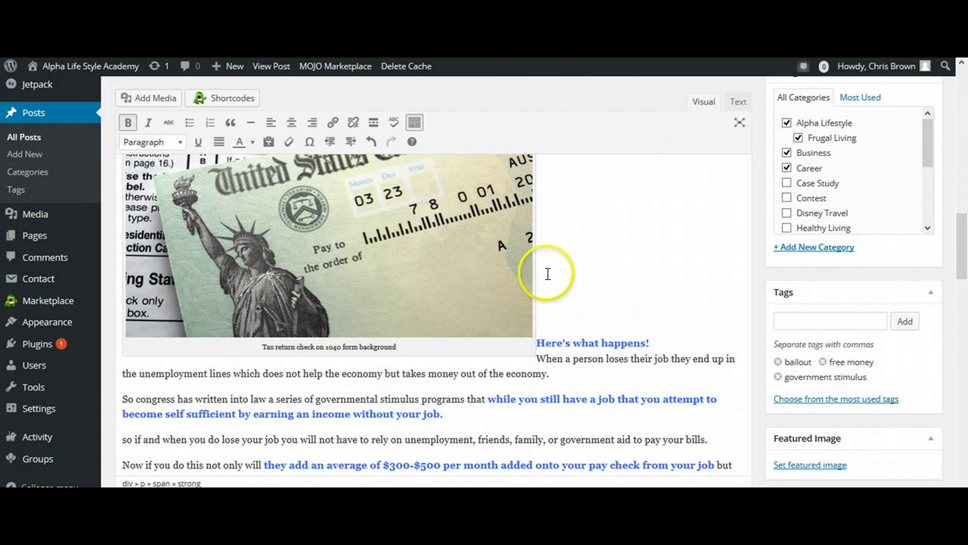
key(Return)
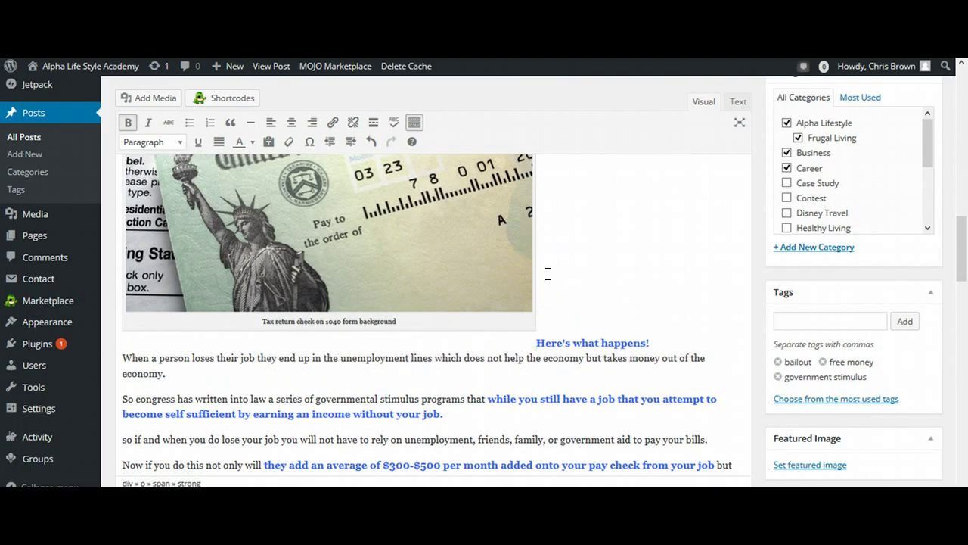
key(Return)
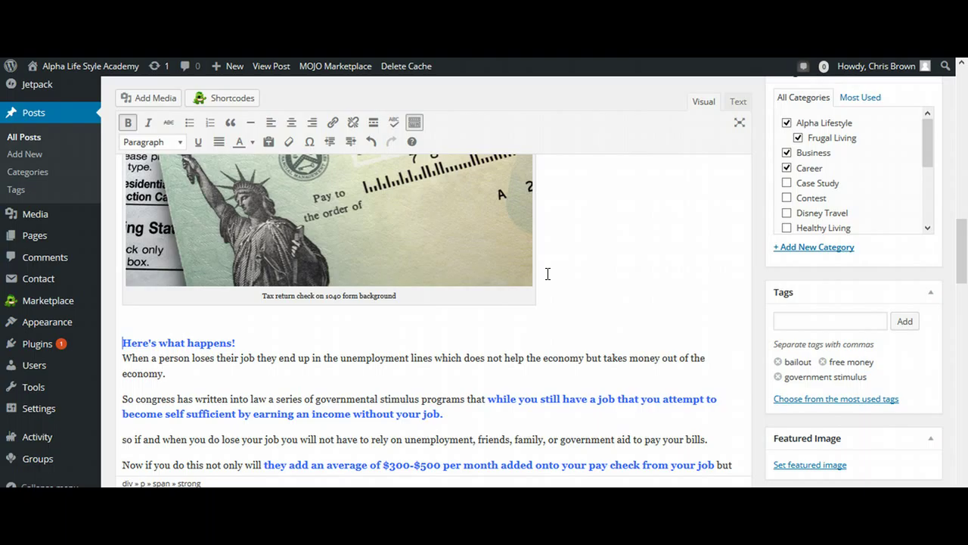
Center the check image and delete the blank lines between its caption and 'Here's what happens!'
click(336, 240)
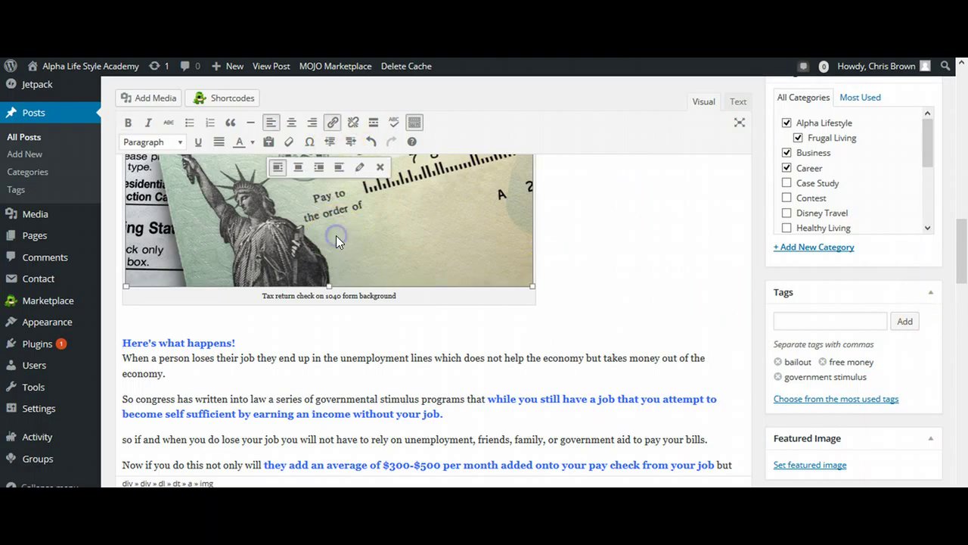
click(299, 168)
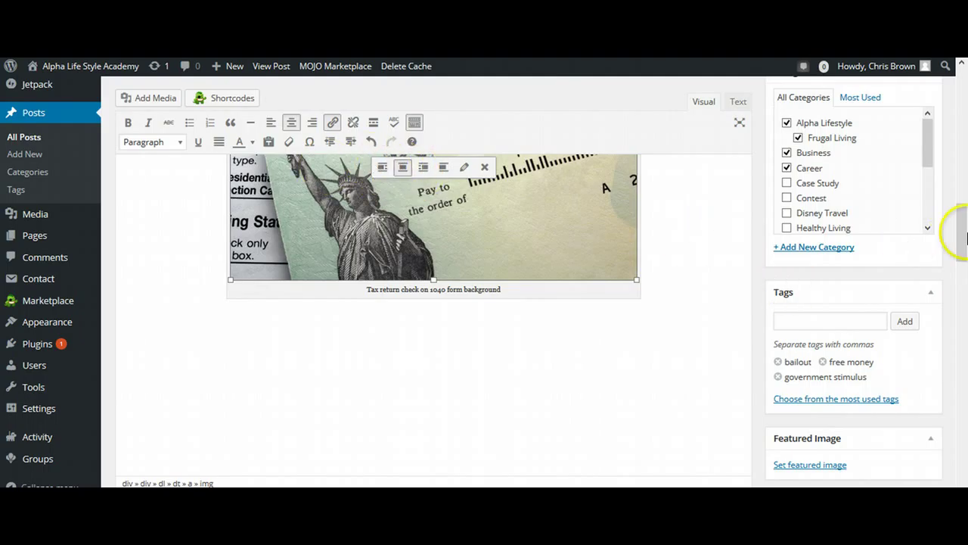
mouse_move(965, 237)
mouse_down()
mouse_move(965, 250)
mouse_move(965, 231)
mouse_up()
click(459, 267)
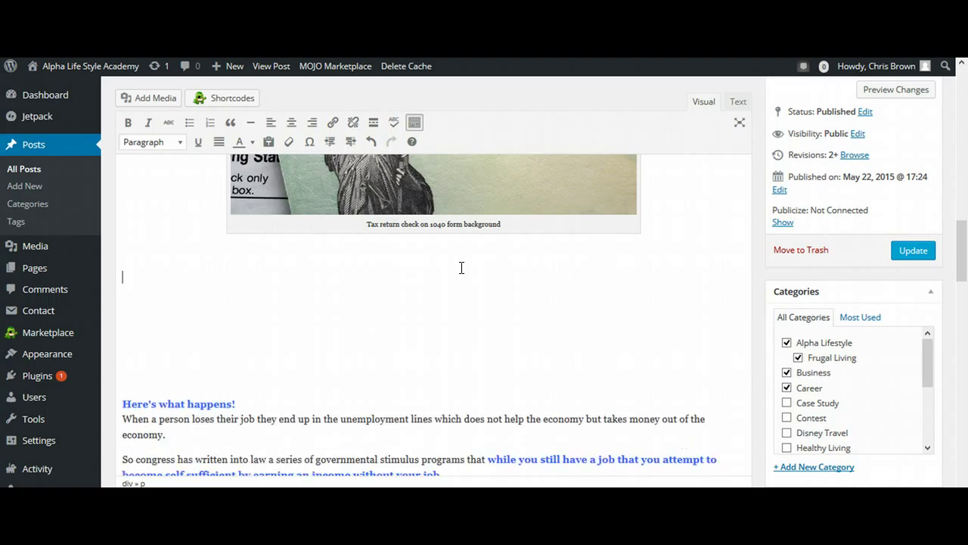
key(Delete)
key(Delete)
key(Delete)
key(Delete)
key(Delete)
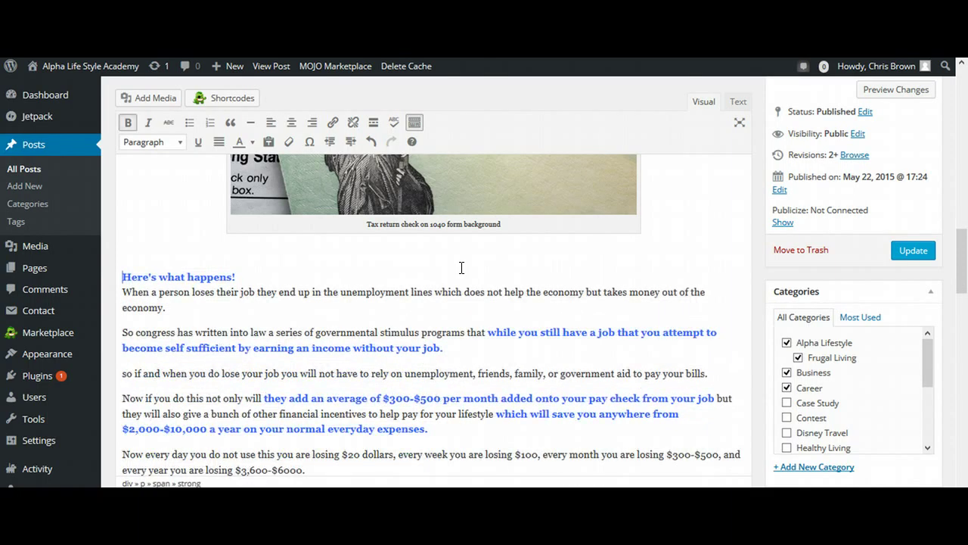
key(BackSpace)
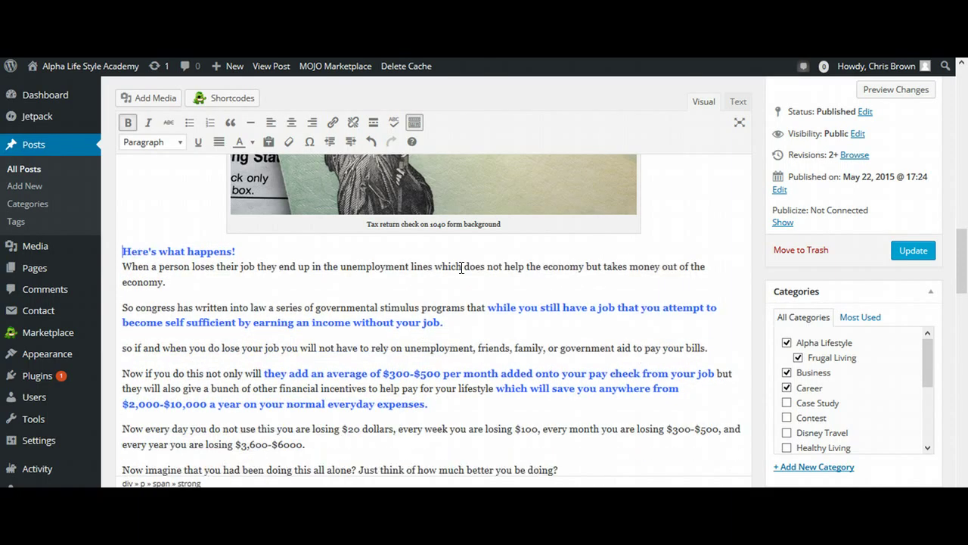
Resize the check image to about 844 x 431 and update the post
click(607, 199)
mouse_move(636, 215)
mouse_down()
mouse_move(703, 264)
mouse_move(652, 214)
mouse_up()
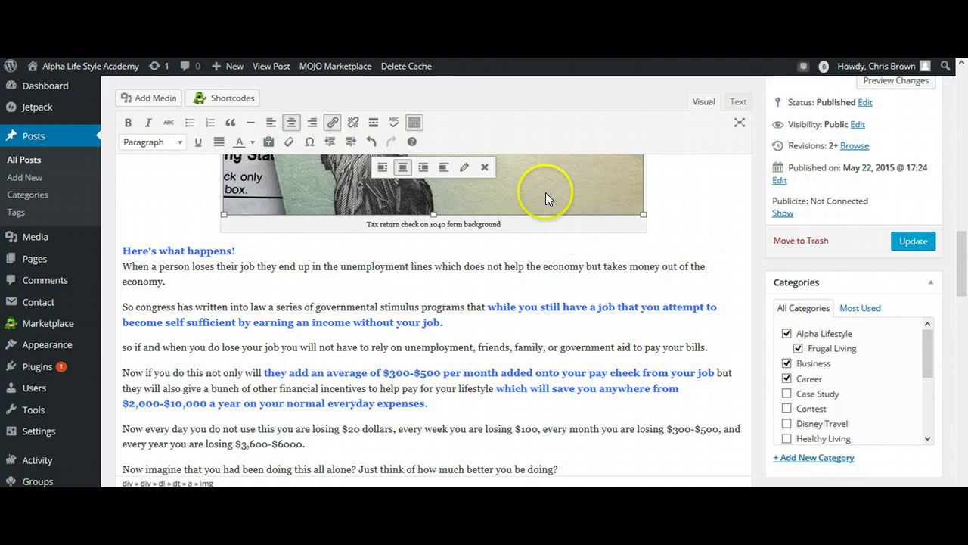
click(905, 242)
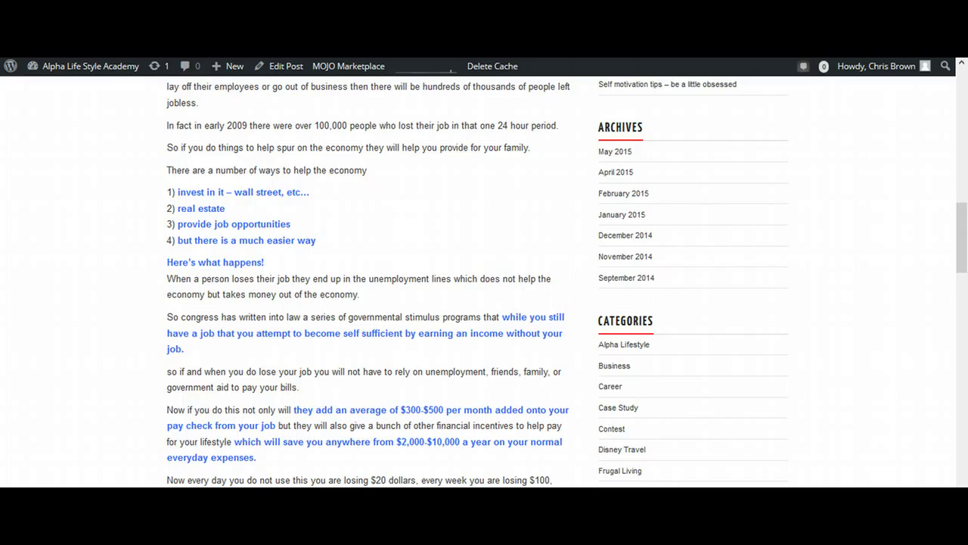
Scroll the live post down to the captioned tax return check image, then back to the top
scroll(371, 279, down, 1)
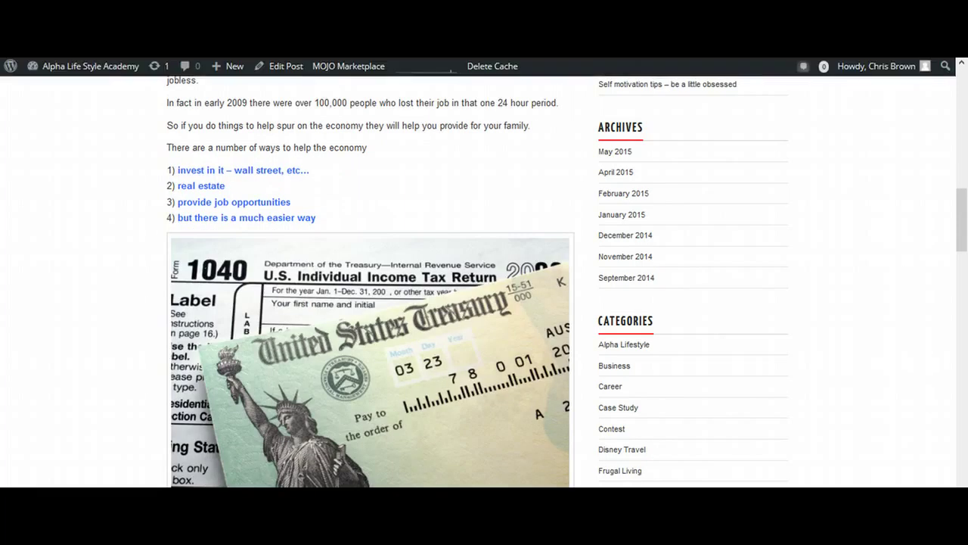
click(963, 215)
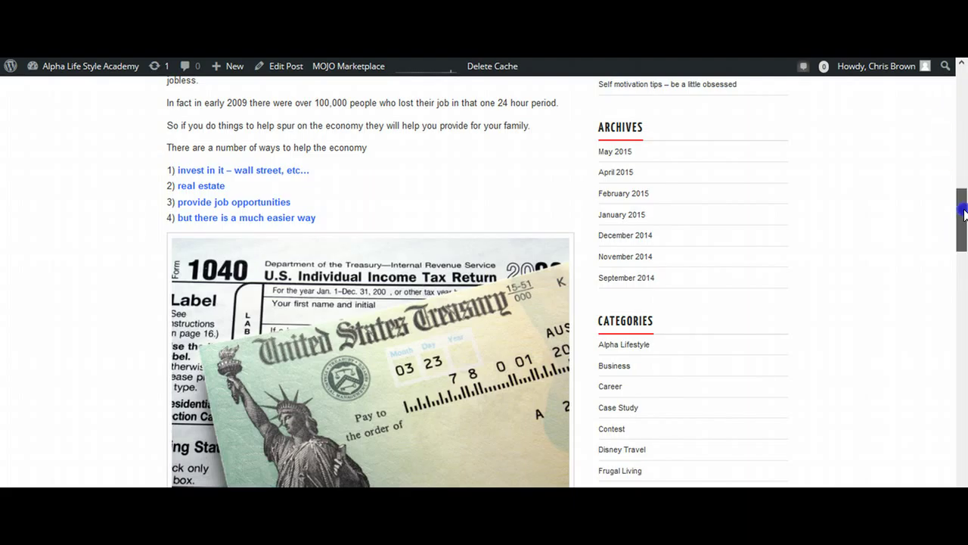
drag(964, 214, 965, 243)
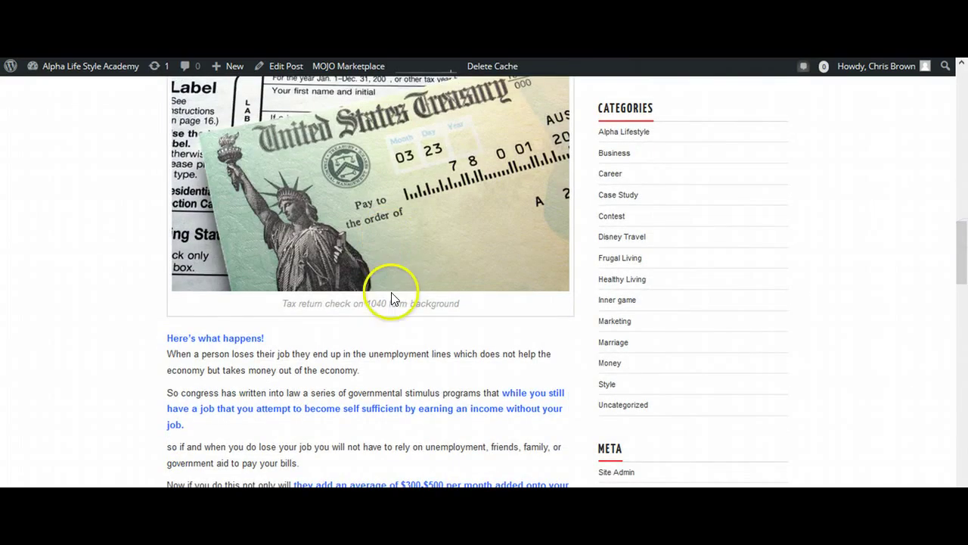
drag(961, 265, 956, 80)
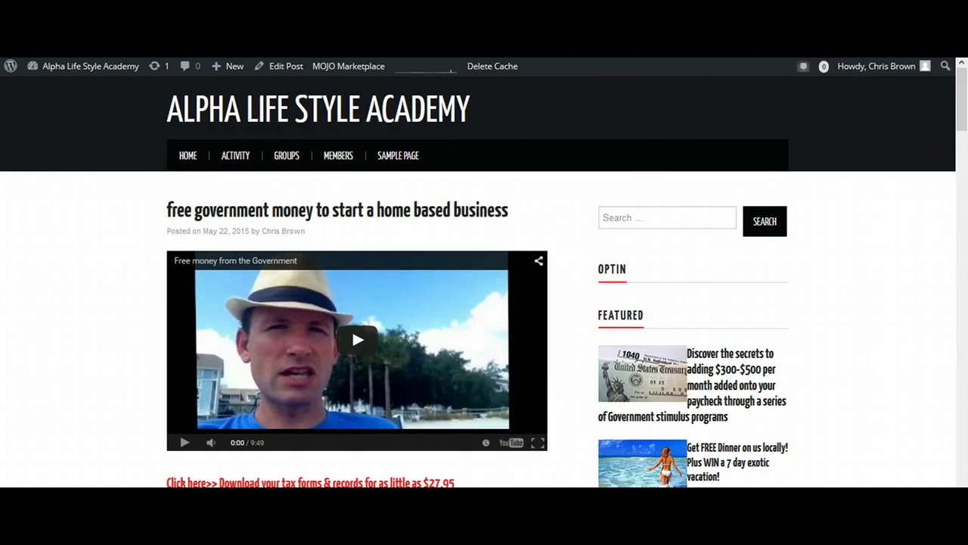
Back in the Edit Post screen, select the caption text beneath the centered check image
key(alt+Left)
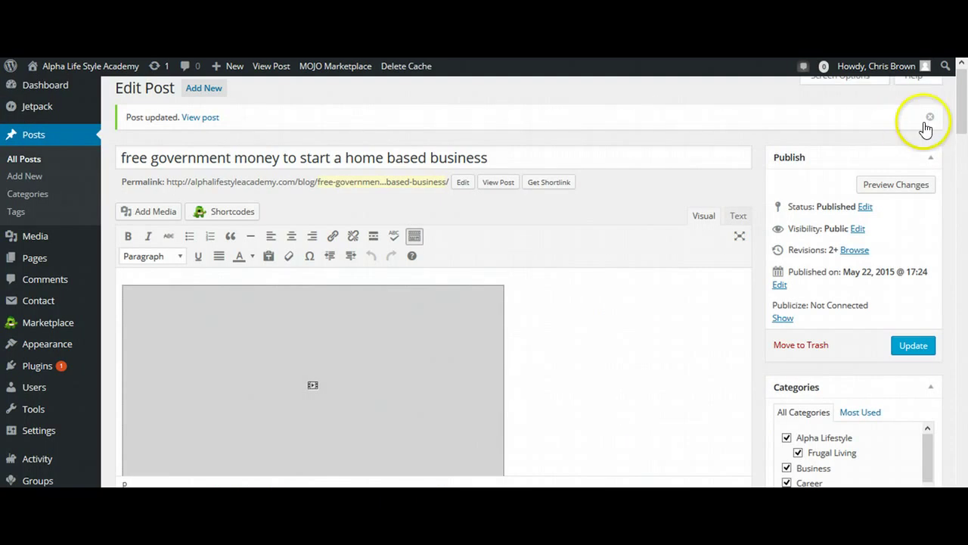
drag(964, 98, 962, 223)
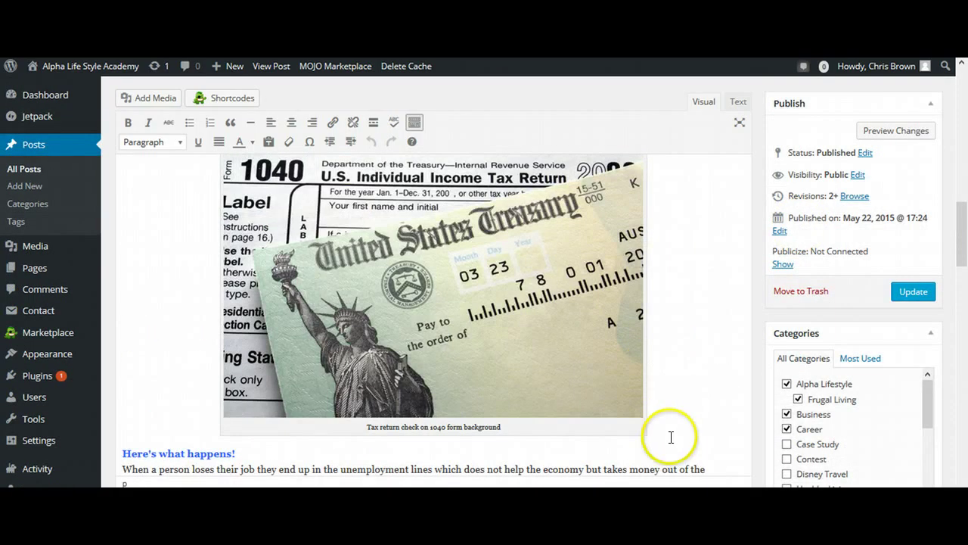
drag(508, 425, 299, 429)
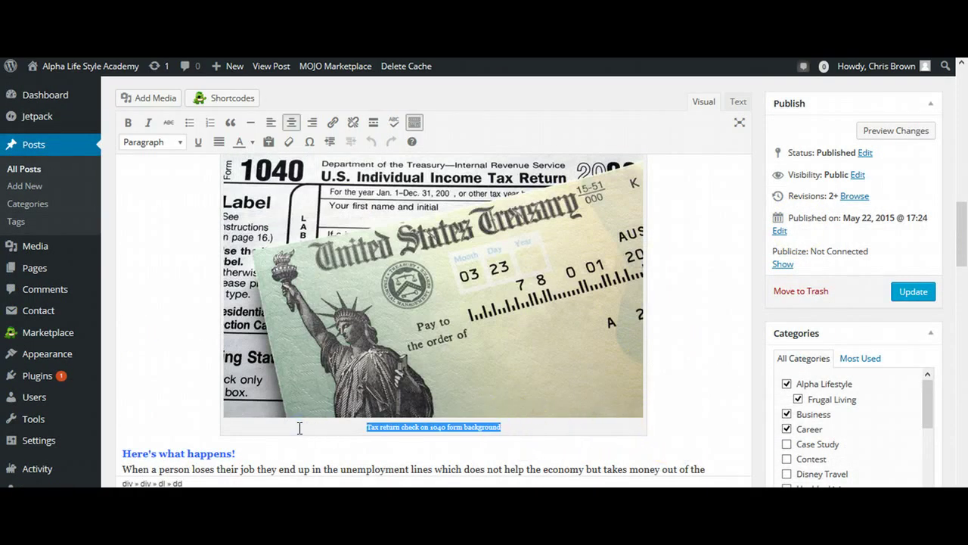